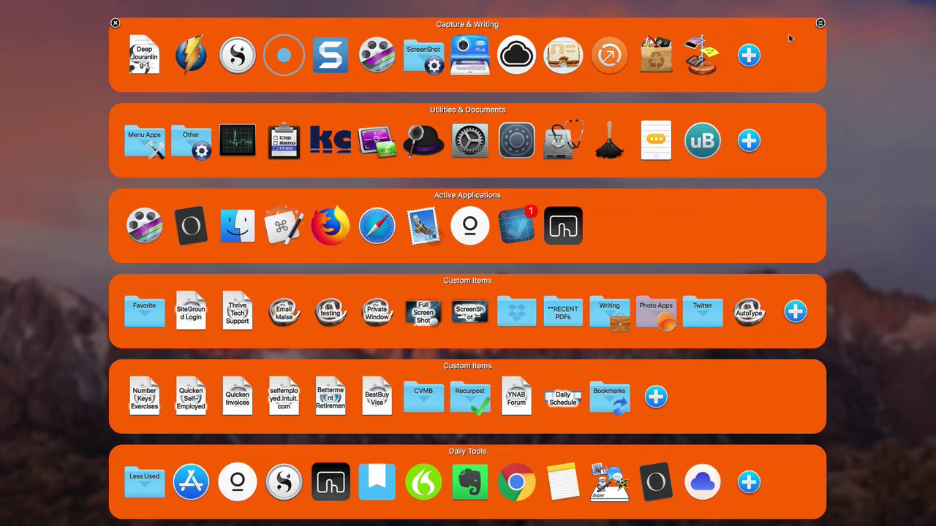
# Step: Insert a new row below Capture & Writing and set its contents to Active Applications
pyautogui.moveTo(470, 62)
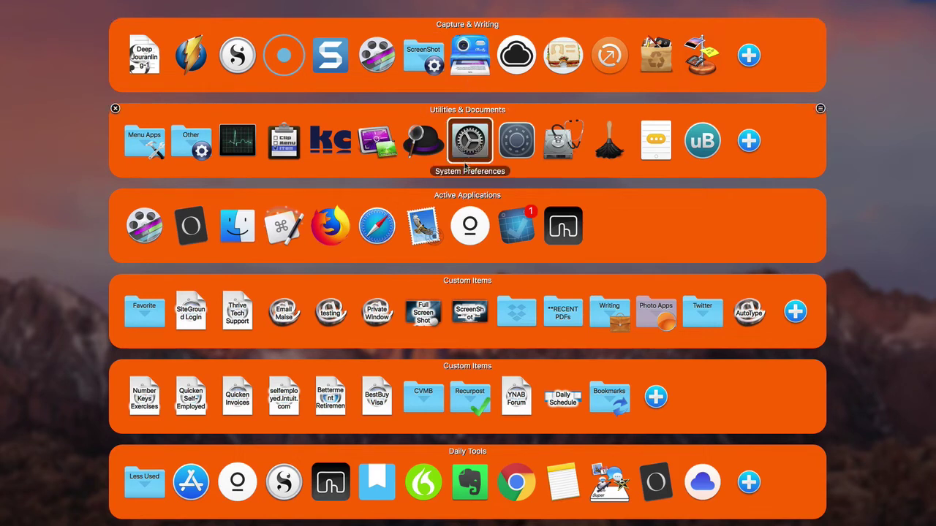
pyautogui.moveTo(470, 172)
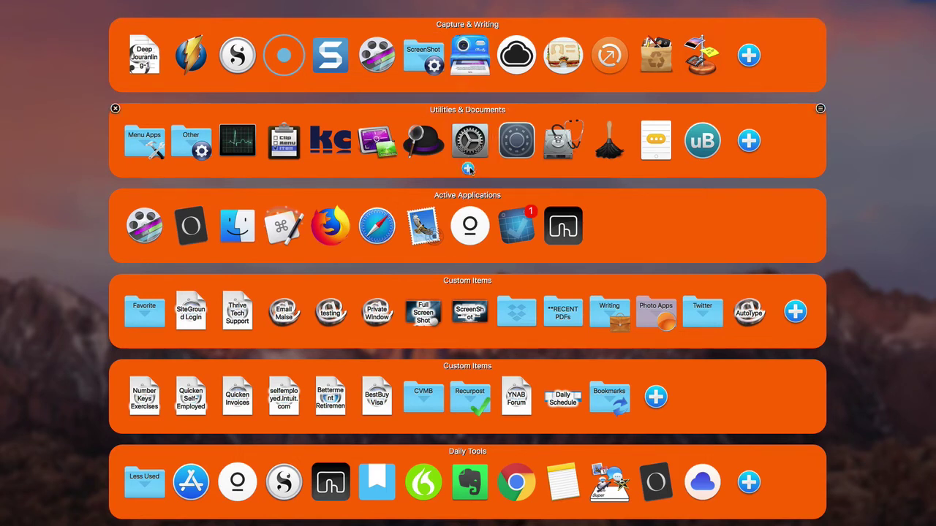
pyautogui.moveTo(468, 85)
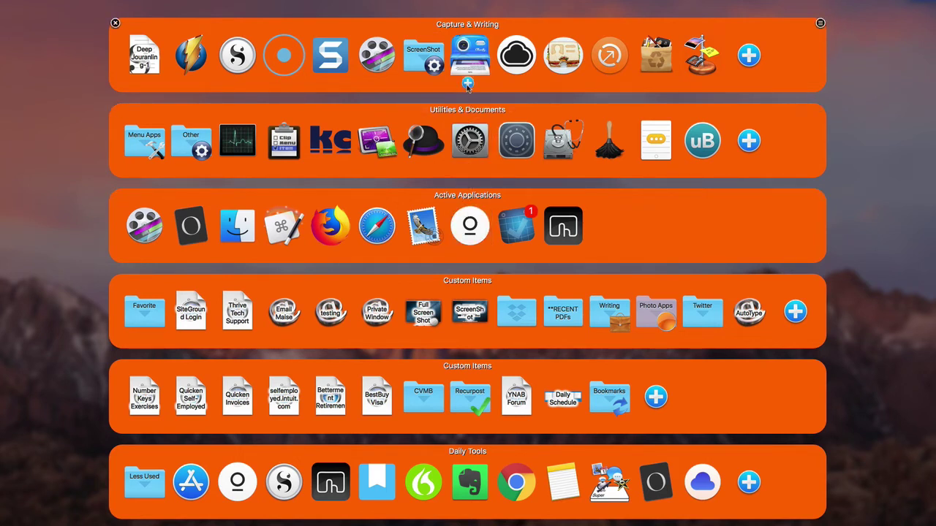
pyautogui.click(468, 85)
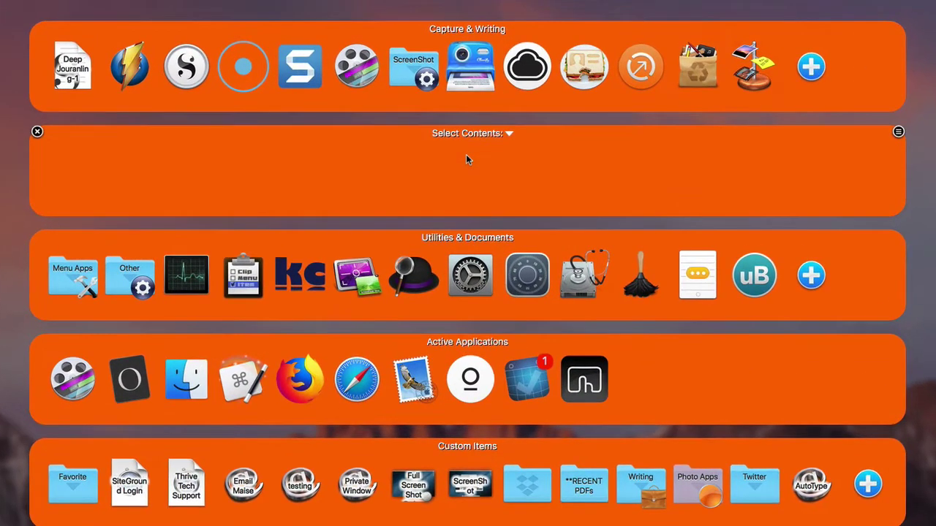
pyautogui.click(510, 134)
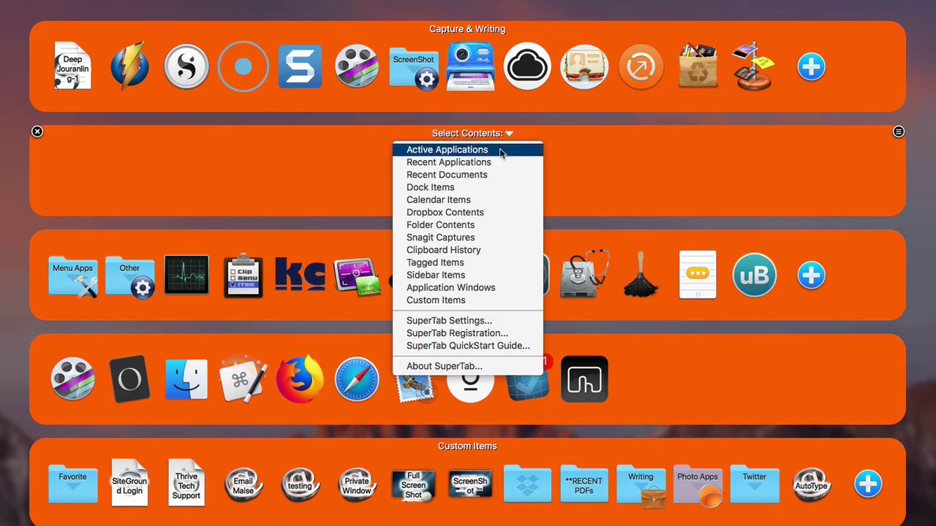
pyautogui.click(502, 151)
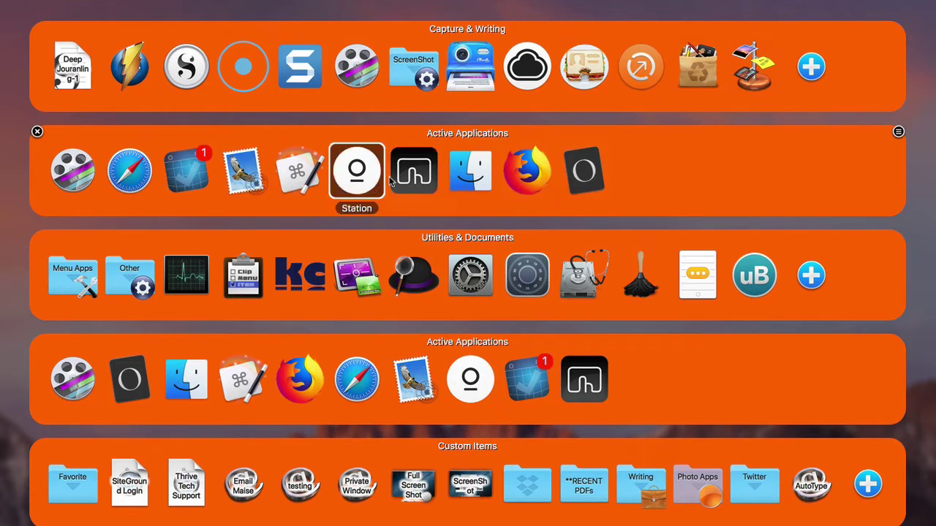
# Step: Change the contents of the new row below Capture & Writing to Recent Applications
pyautogui.moveTo(521, 169)
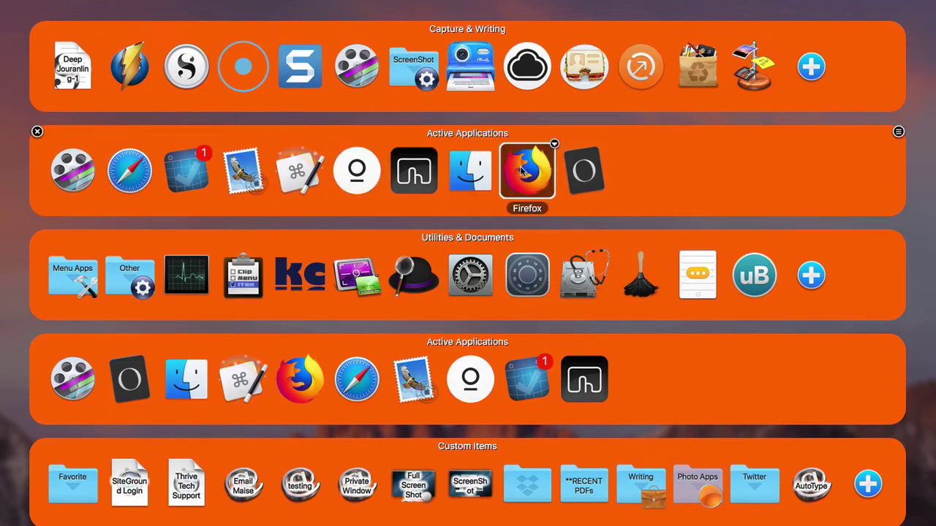
pyautogui.moveTo(513, 134)
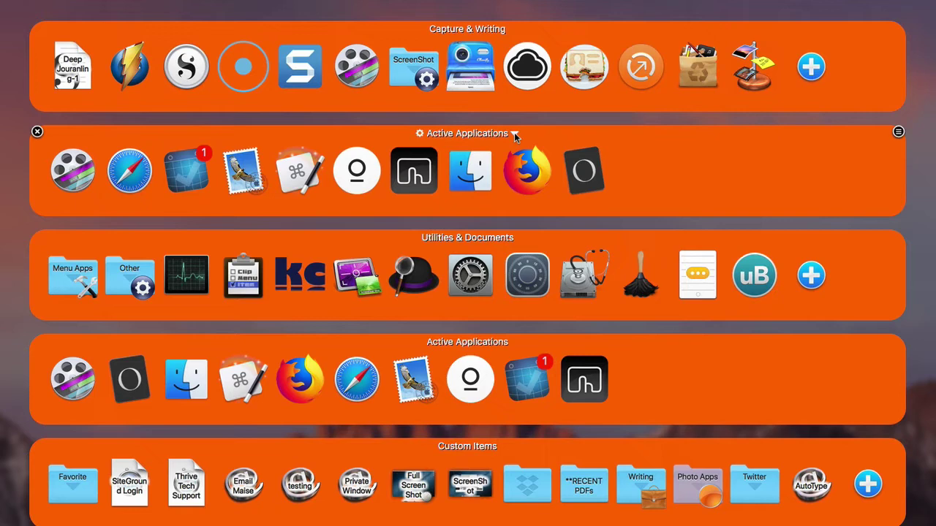
pyautogui.click(514, 133)
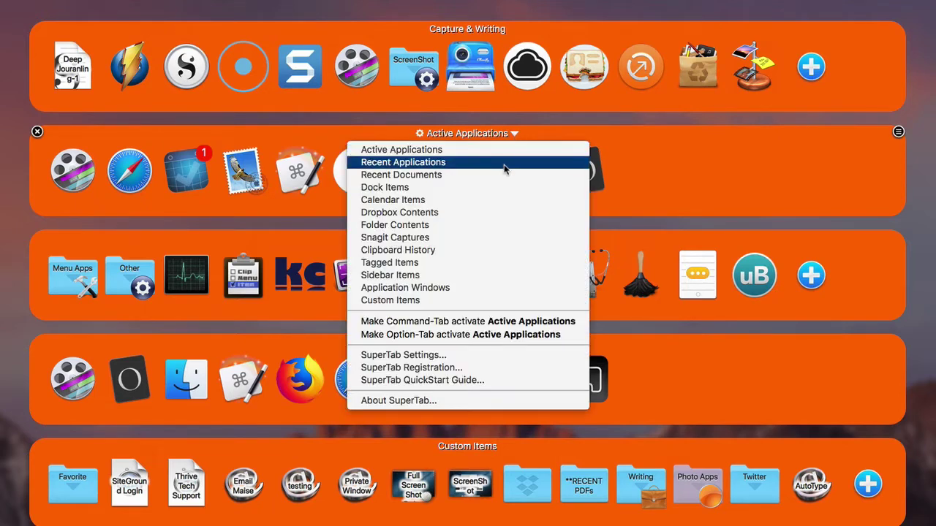
pyautogui.click(504, 162)
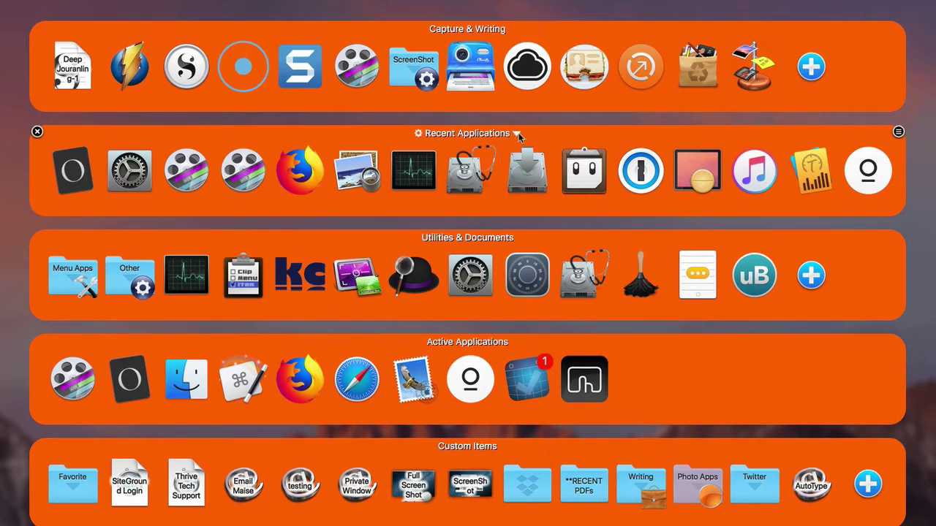
# Step: Switch the row below Capture & Writing to Recent Documents, and after that to Dock Items
pyautogui.click(516, 134)
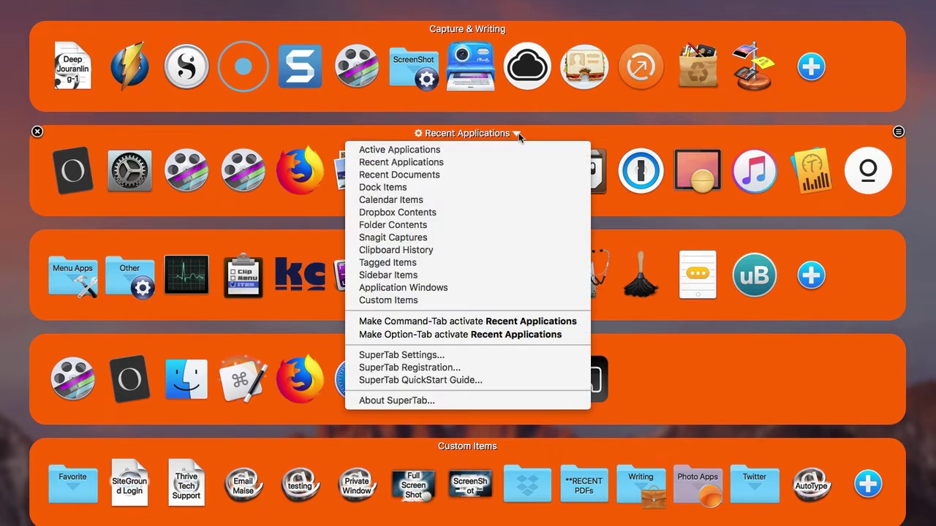
pyautogui.click(502, 175)
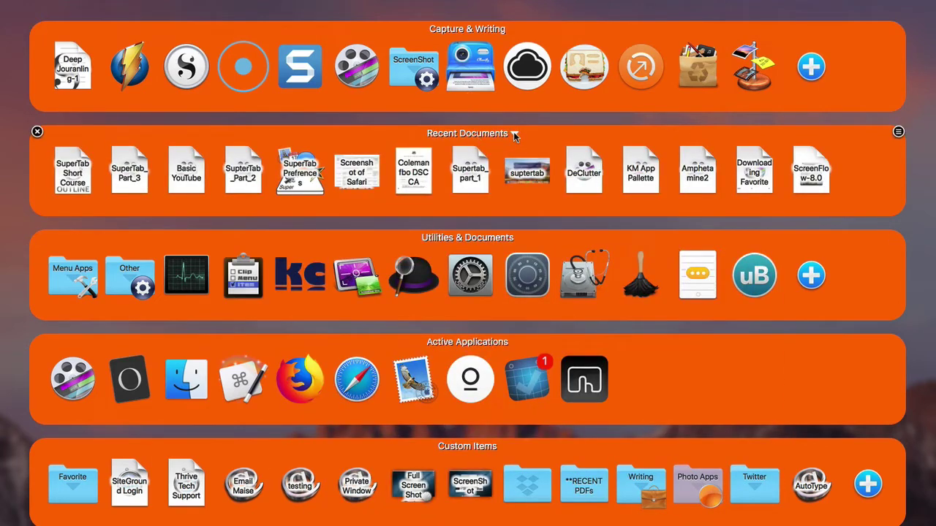
pyautogui.click(514, 133)
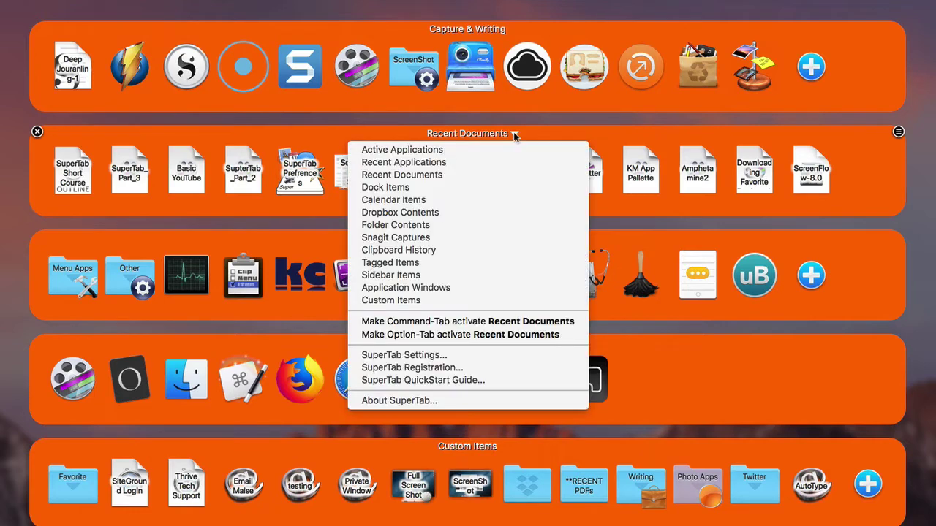
pyautogui.click(492, 188)
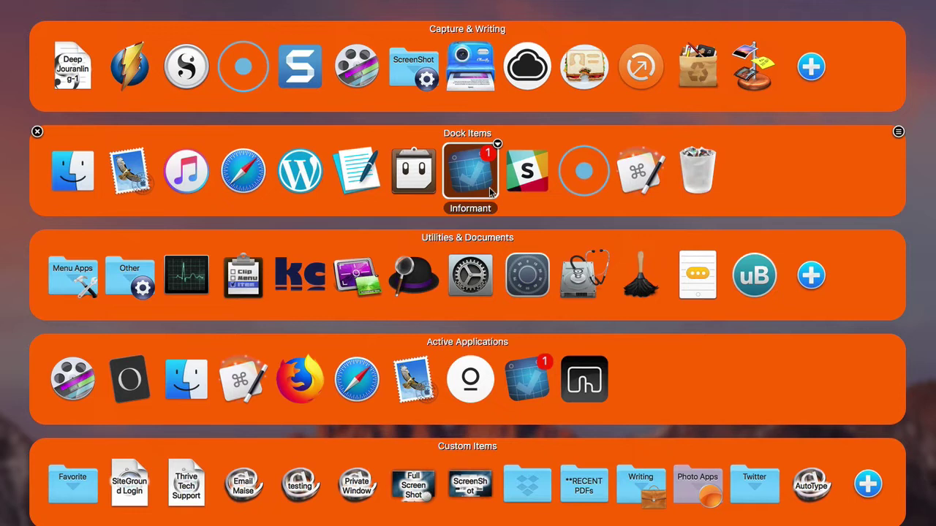
# Step: Change the Dock Items row to Folder Contents and choose the Desktop folder as the one it shows
pyautogui.click(497, 134)
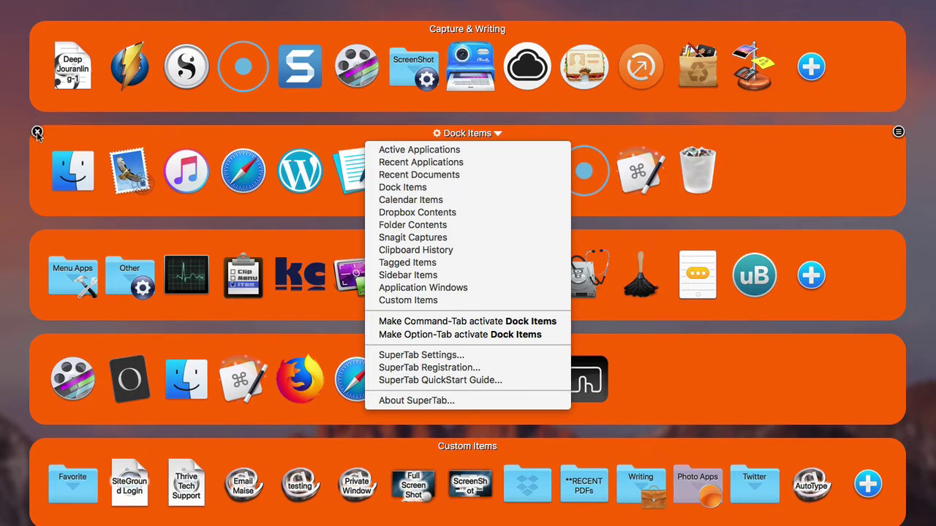
pyautogui.click(466, 225)
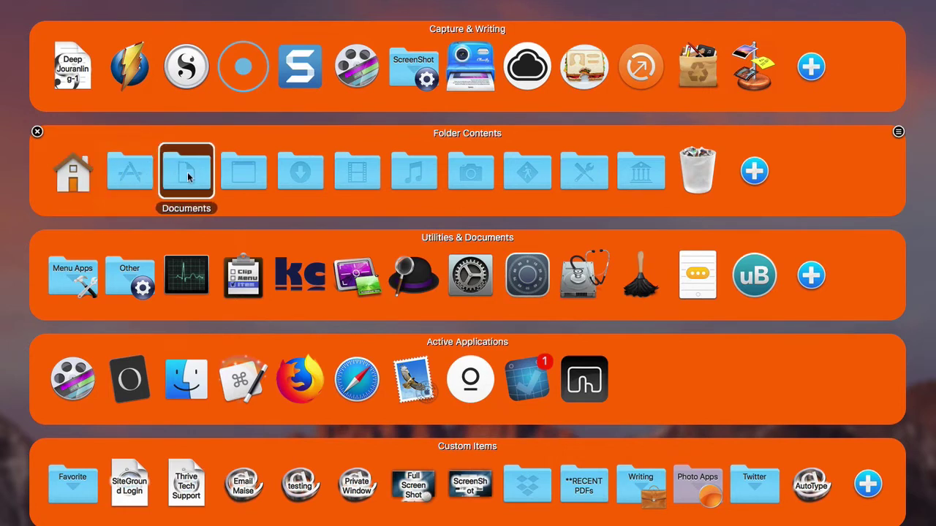
pyautogui.click(247, 176)
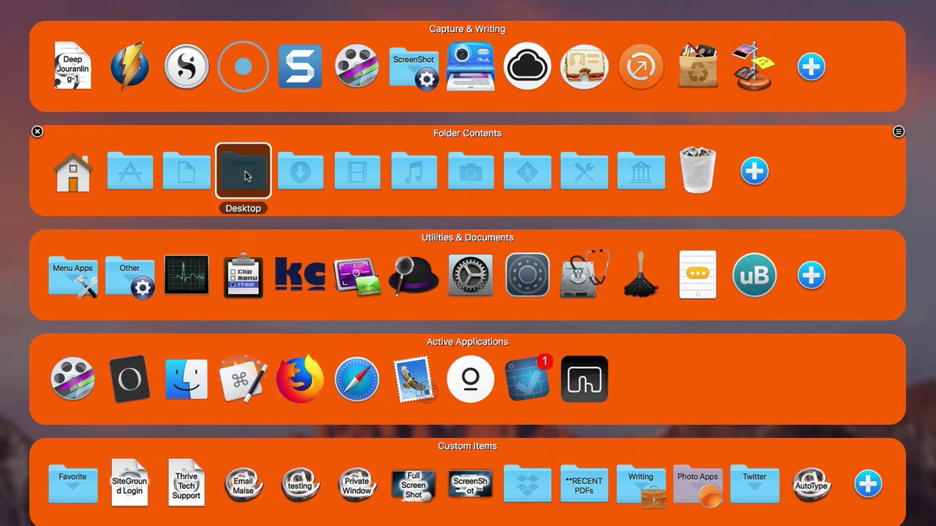
pyautogui.click(246, 176)
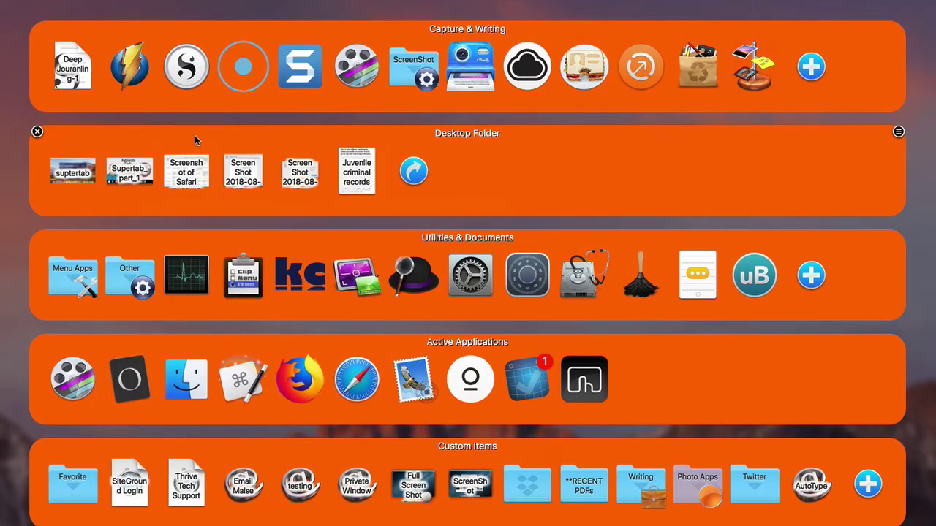
pyautogui.click(415, 172)
# Step: Return the Desktop Folder row to Folder Contents and choose the Downloads folder instead
pyautogui.click(502, 136)
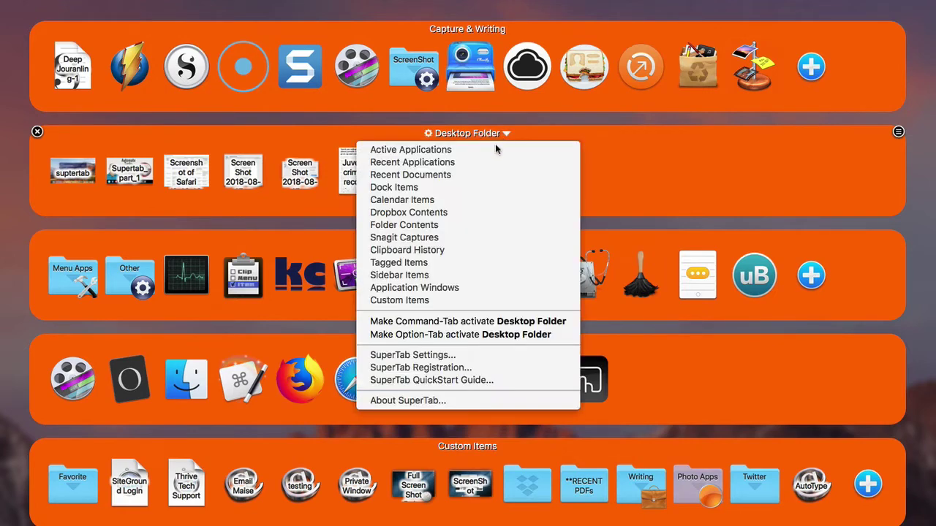
pyautogui.click(472, 225)
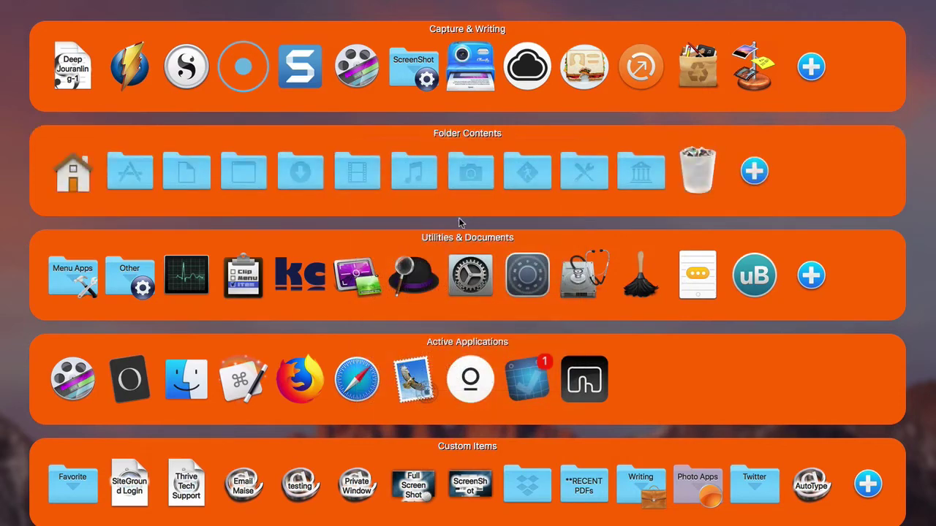
pyautogui.click(188, 179)
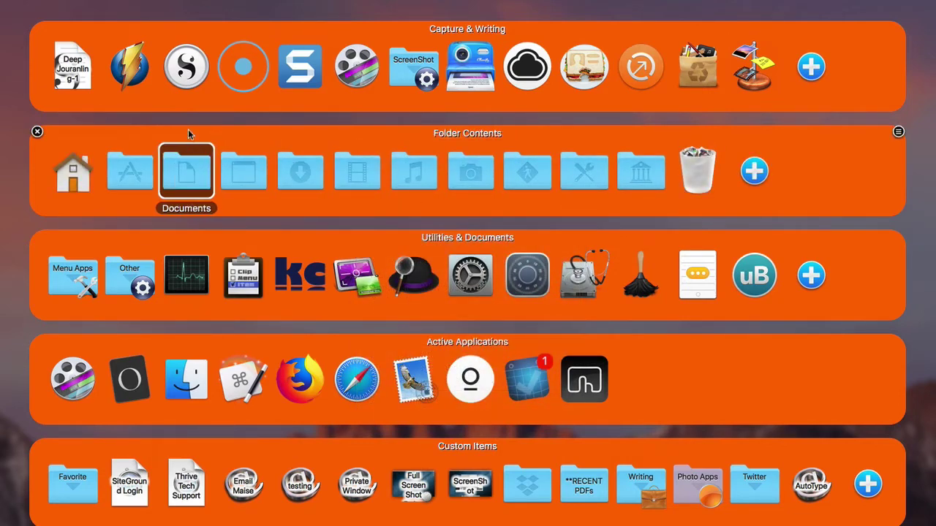
pyautogui.click(301, 174)
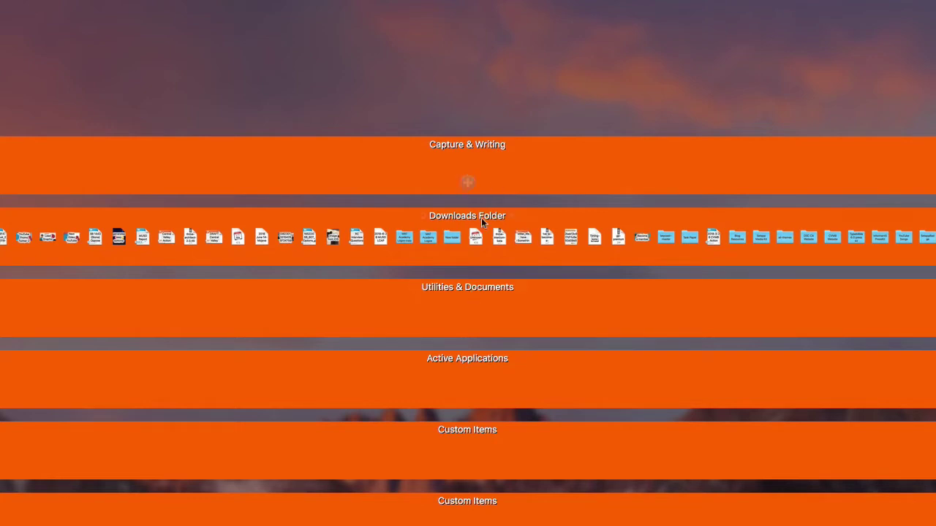
# Step: Remove the Downloads Folder row and insert an empty row between Utilities & Documents and Active Applications
pyautogui.moveTo(514, 217)
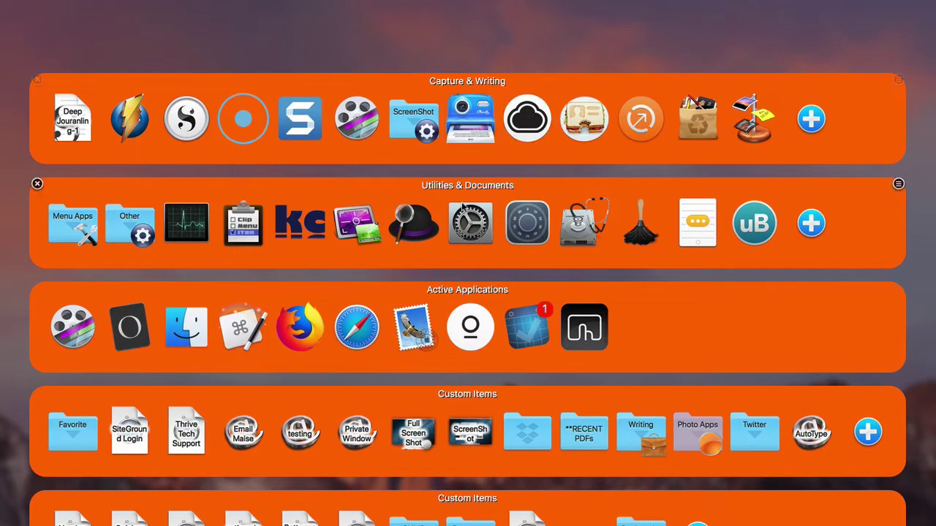
pyautogui.moveTo(520, 187)
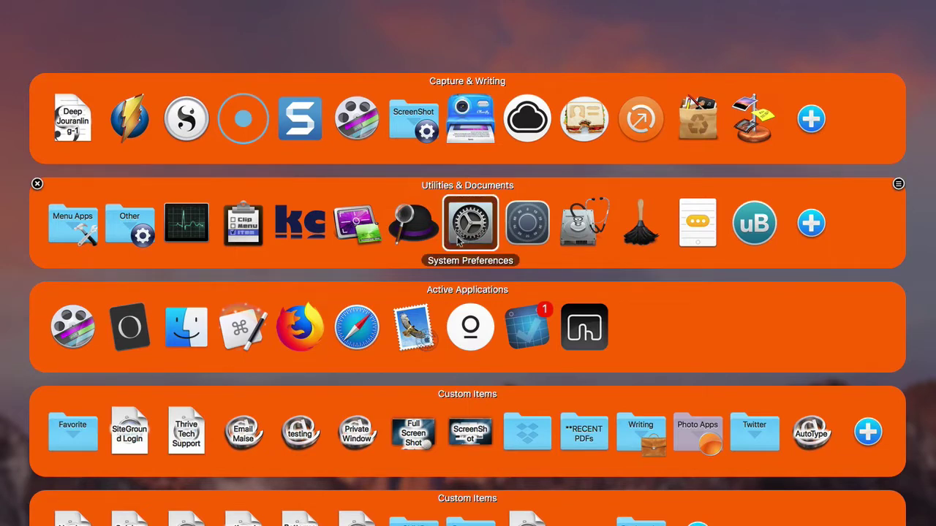
pyautogui.click(467, 258)
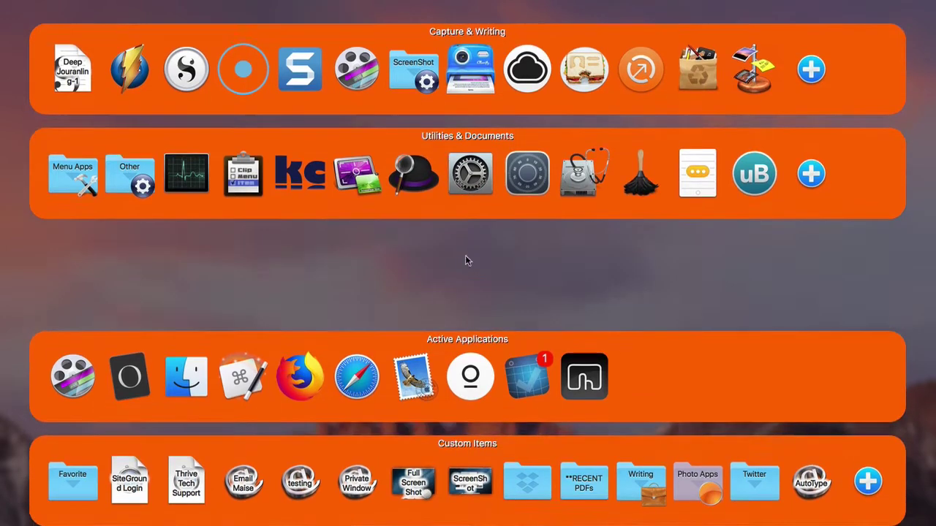
# Step: Fill the empty row below Utilities & Documents with Clipboard History and look over its copied clips
pyautogui.click(508, 239)
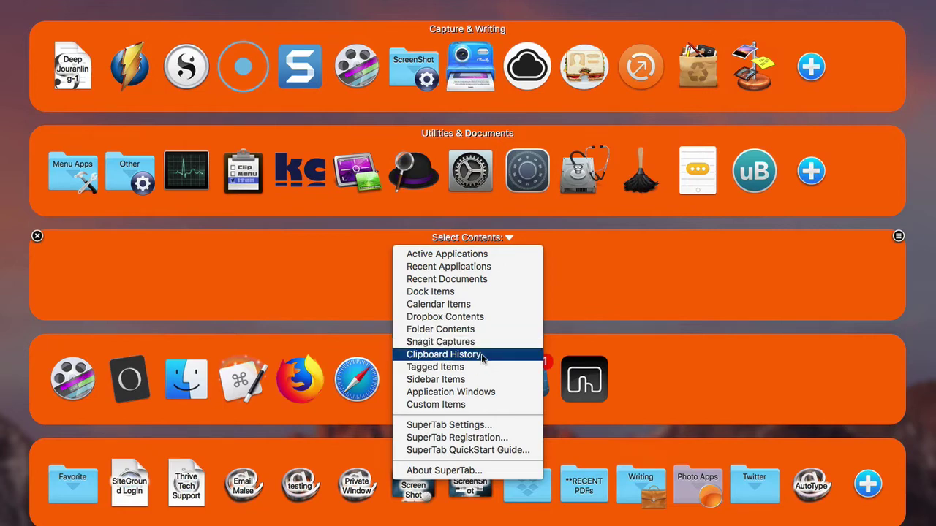
pyautogui.click(481, 354)
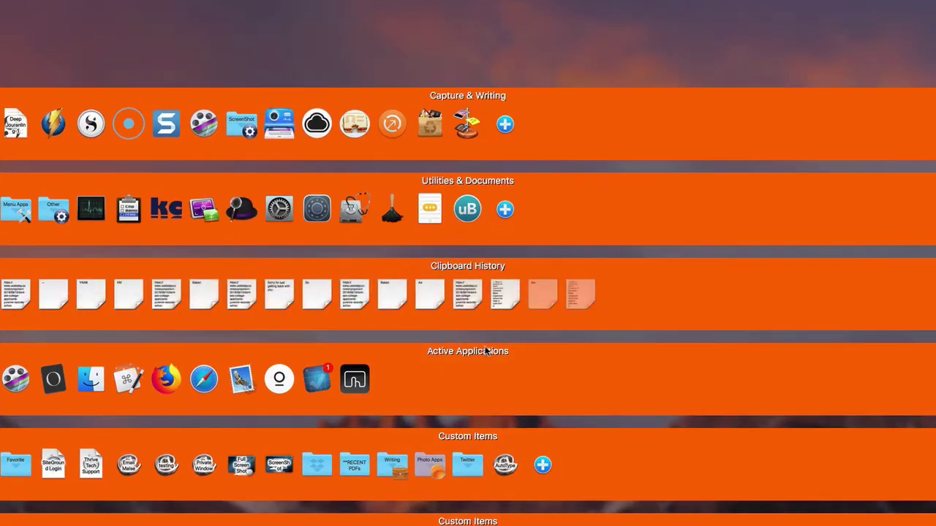
pyautogui.moveTo(533, 313)
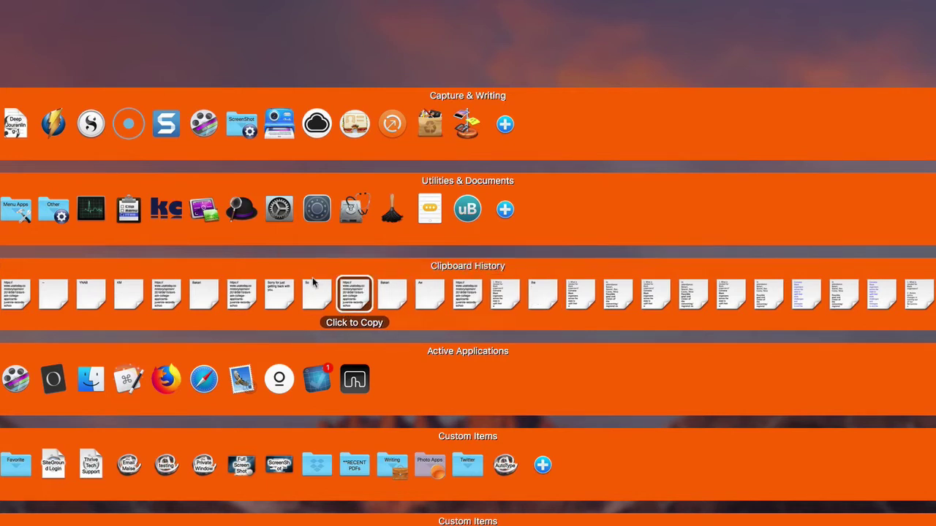
pyautogui.moveTo(466, 283)
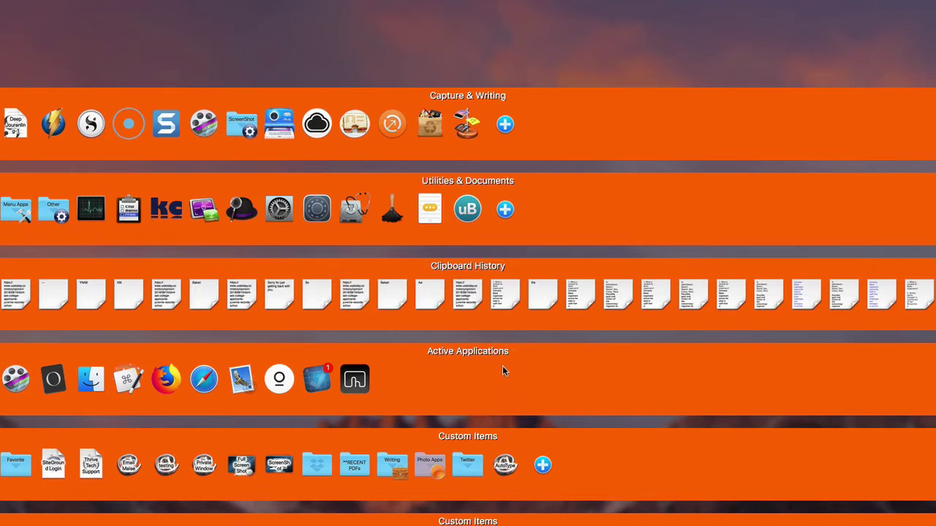
# Step: Change the Clipboard History row's contents to Sidebar Items
pyautogui.click(510, 265)
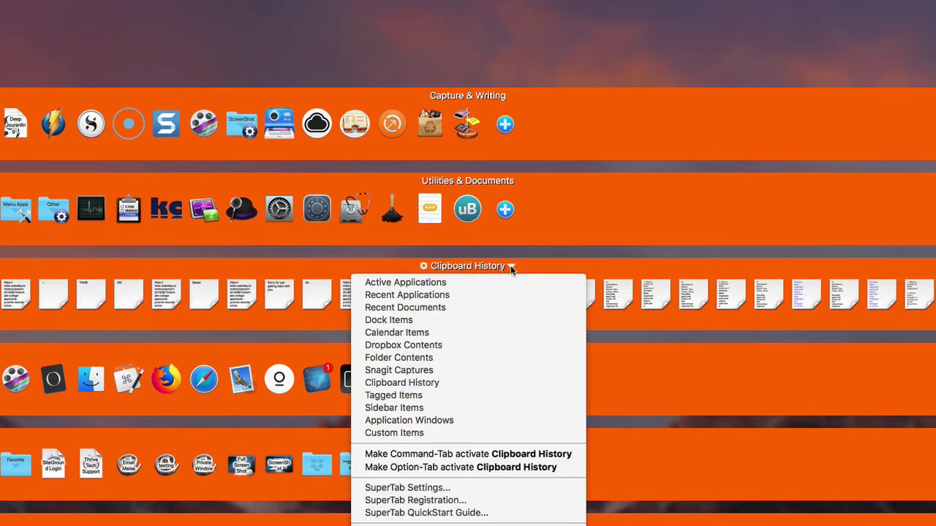
pyautogui.click(484, 411)
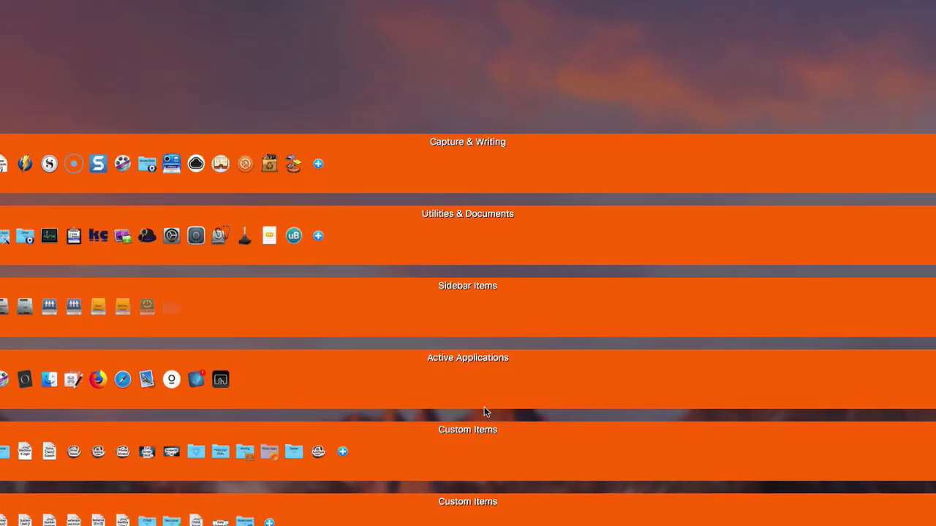
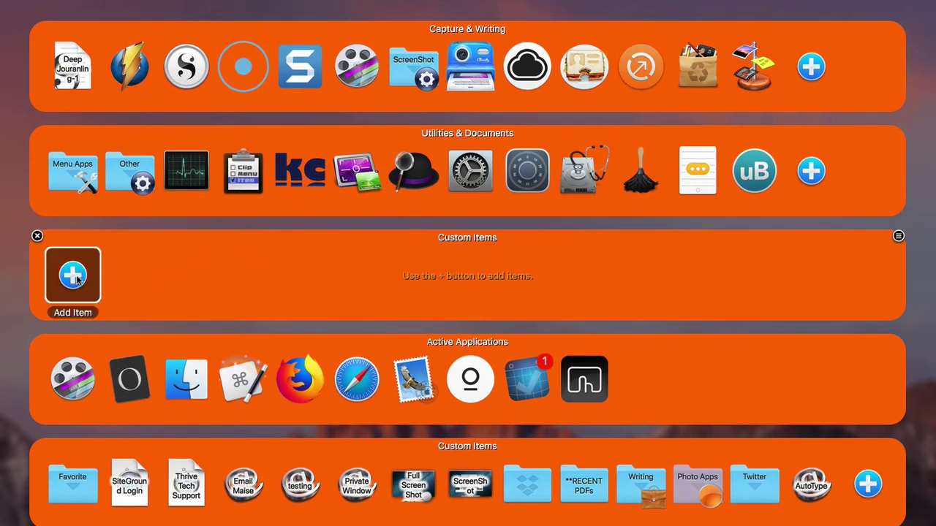
# Step: Add the SuperTab system preference as an item in the empty Custom Items row
pyautogui.click(77, 276)
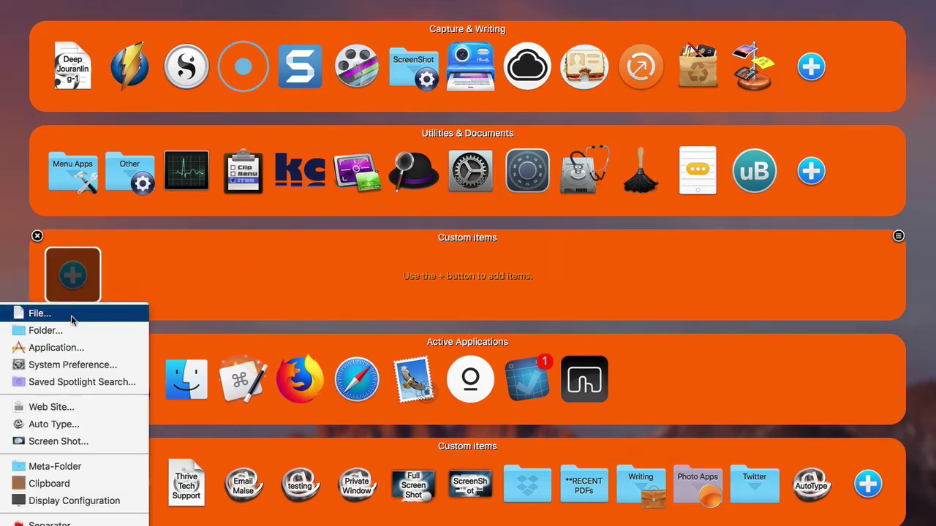
pyautogui.click(98, 367)
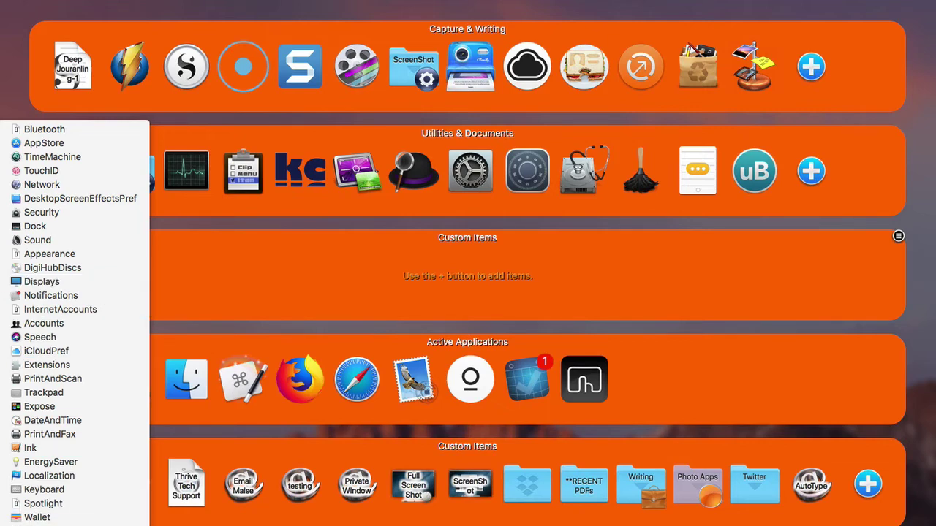
pyautogui.click(73, 271)
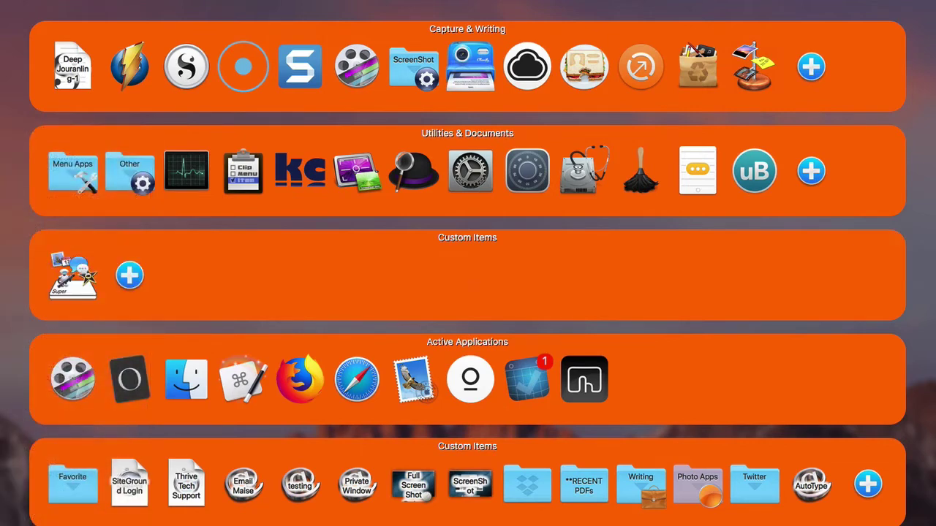
# Step: Add the Bluetooth and Displays system preferences to the upper Custom Items row
pyautogui.click(132, 278)
pyautogui.click(139, 369)
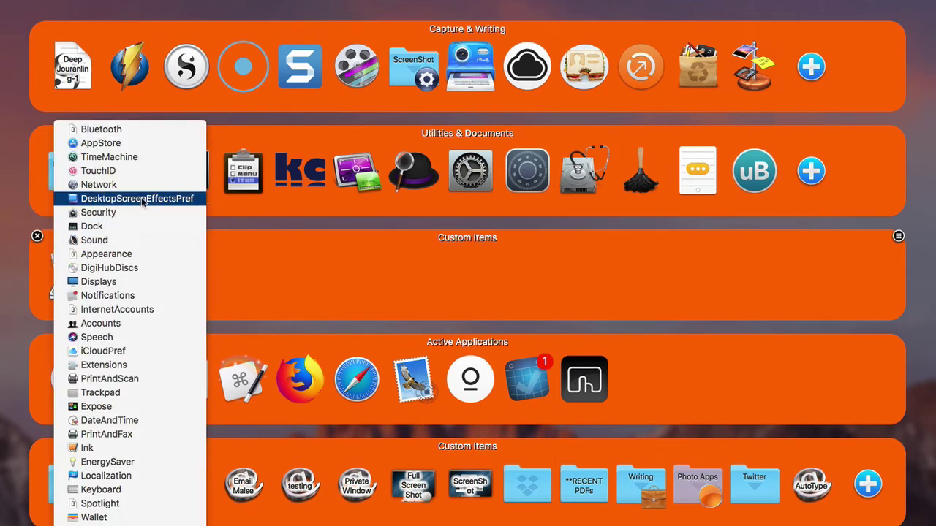
pyautogui.click(144, 131)
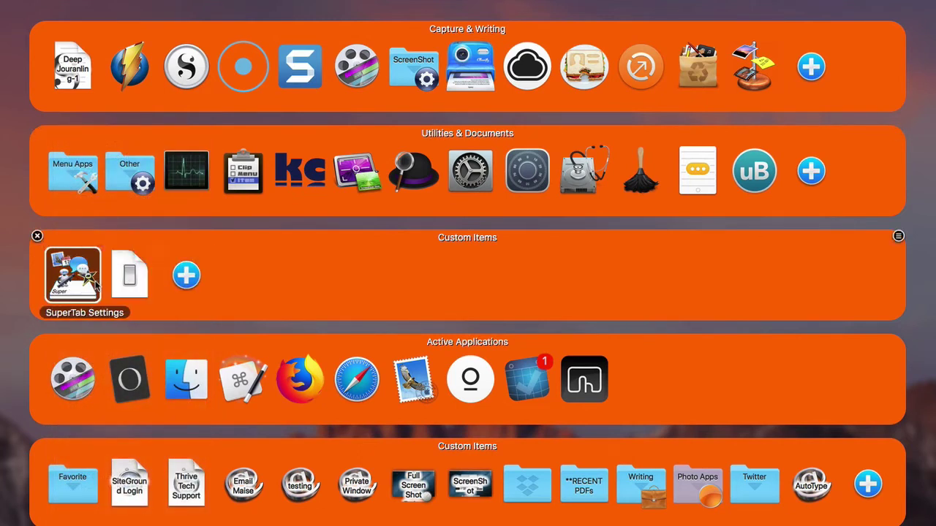
pyautogui.click(175, 279)
pyautogui.click(175, 372)
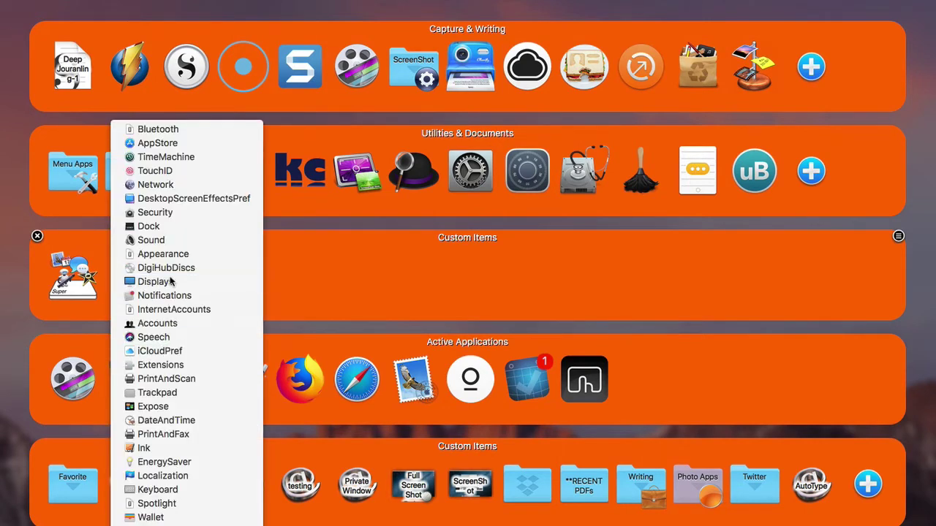
pyautogui.click(171, 283)
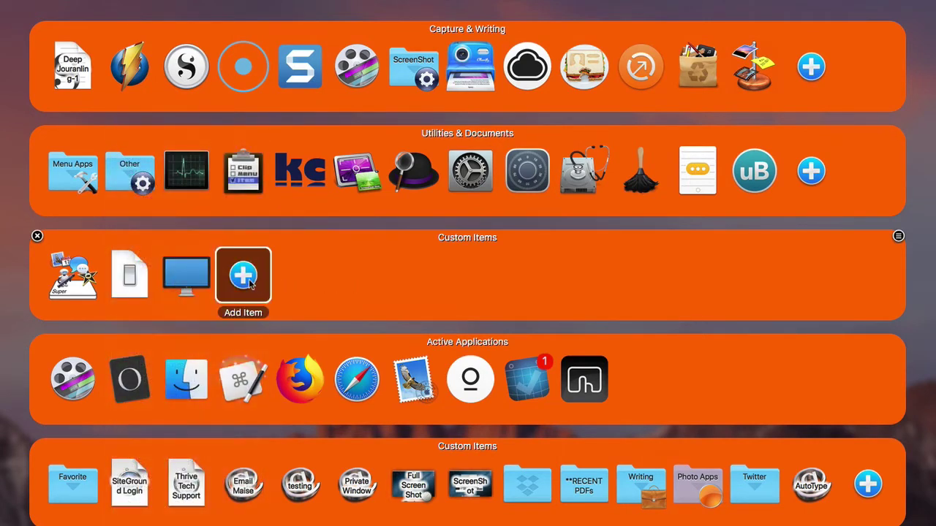
# Step: Add a Web Site item after the Displays item and dismiss its settings without editing them
pyautogui.click(245, 277)
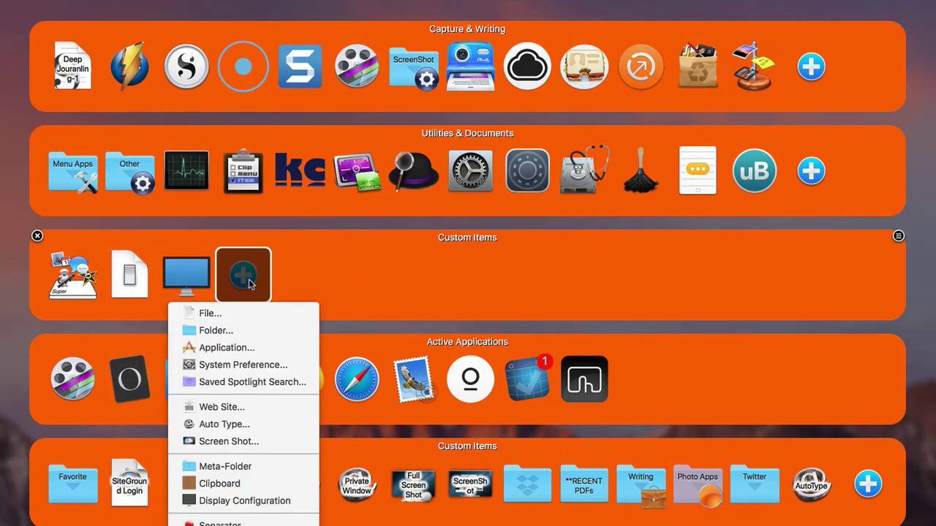
pyautogui.click(264, 408)
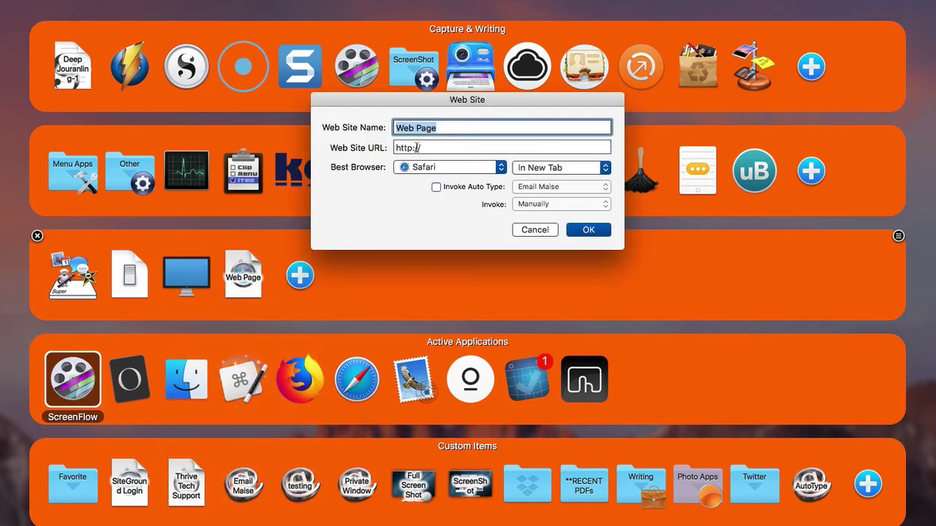
pyautogui.click(534, 230)
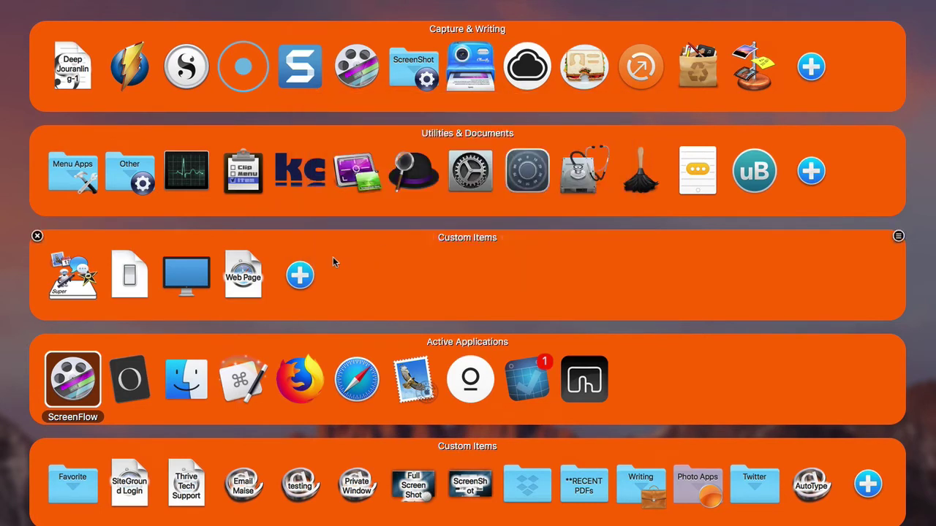
# Step: Add a Display Configuration item after the Web Page item and capture the current display configuration in it
pyautogui.click(309, 272)
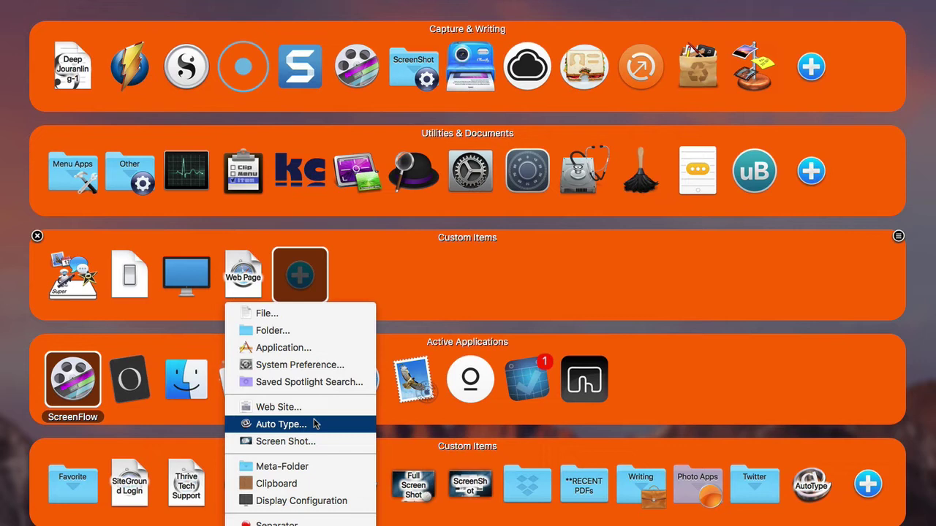
pyautogui.click(322, 501)
pyautogui.moveTo(305, 280)
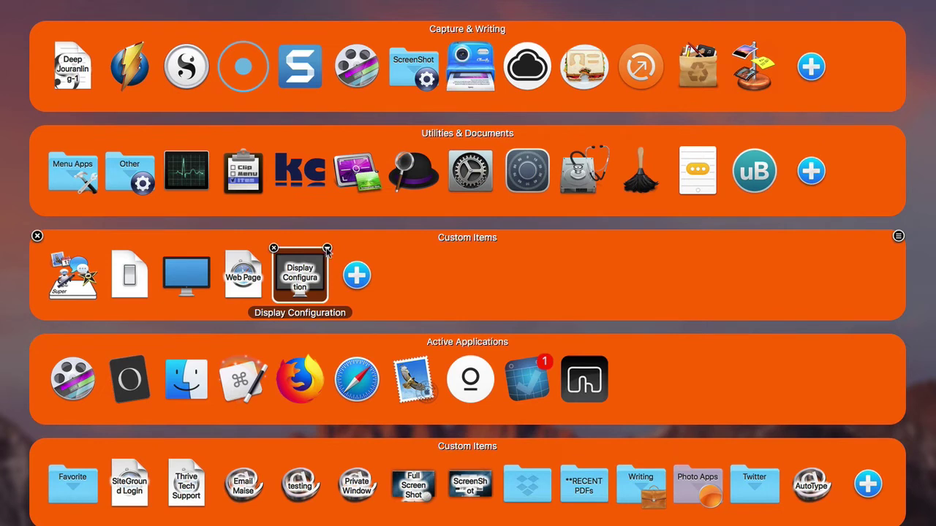
pyautogui.click(327, 250)
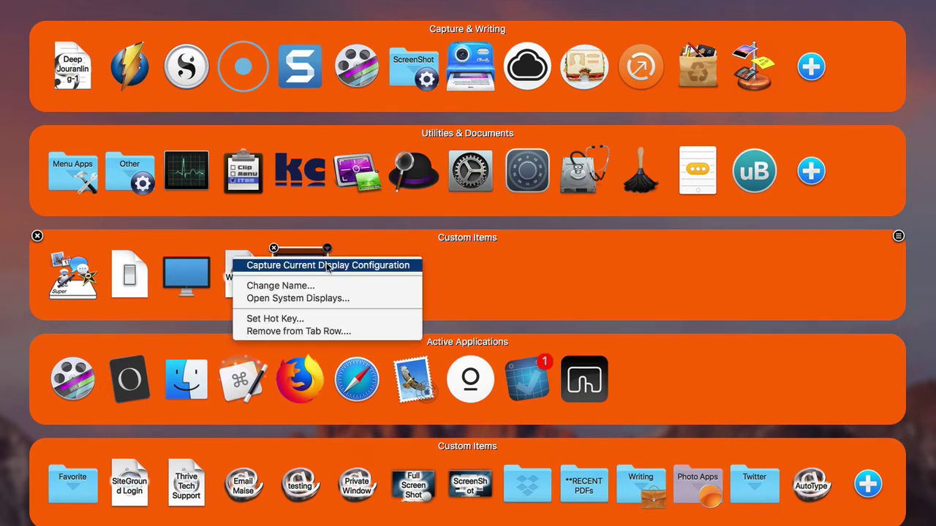
pyautogui.click(327, 267)
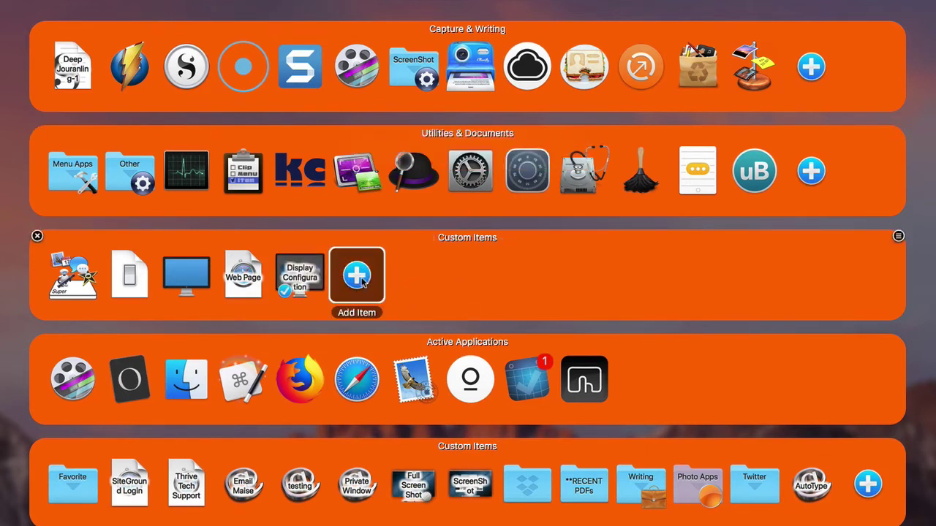
# Step: Add a Clipboard item after the Display Configuration item and name it "USA article"
pyautogui.click(360, 281)
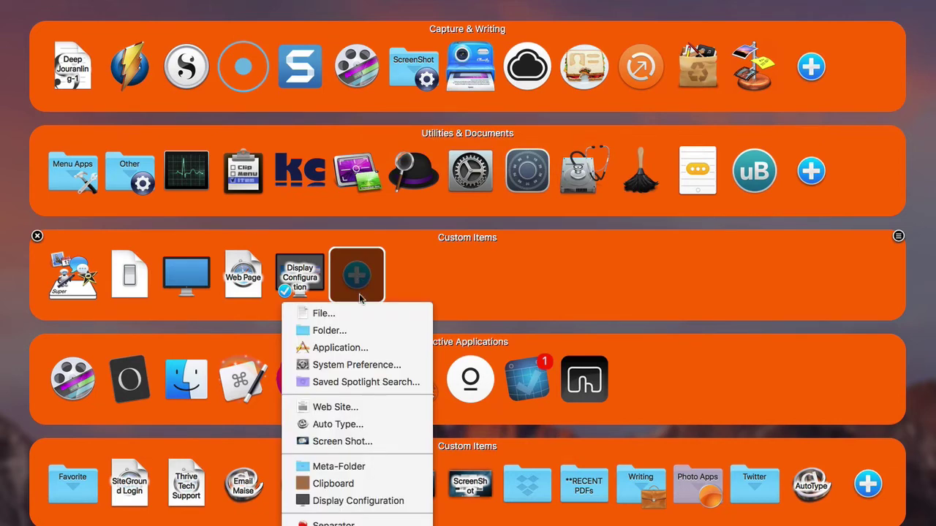
pyautogui.click(386, 483)
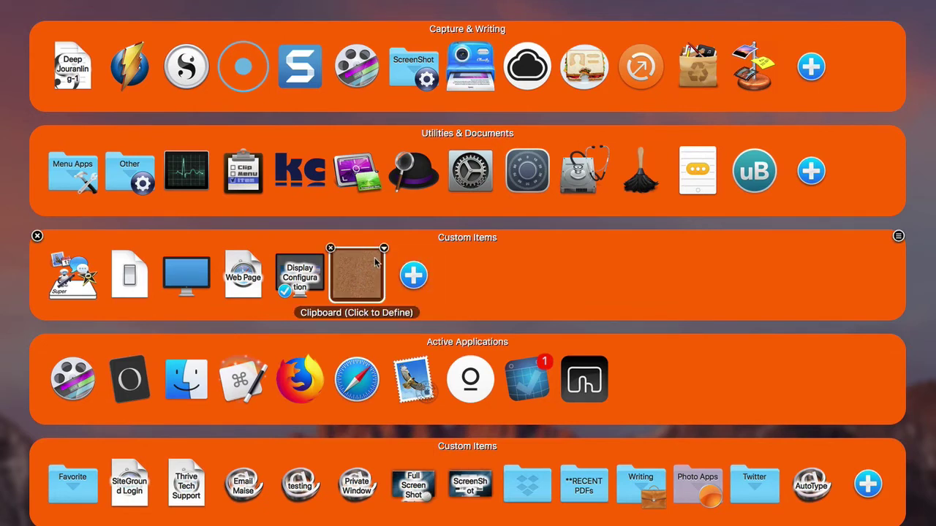
pyautogui.click(383, 249)
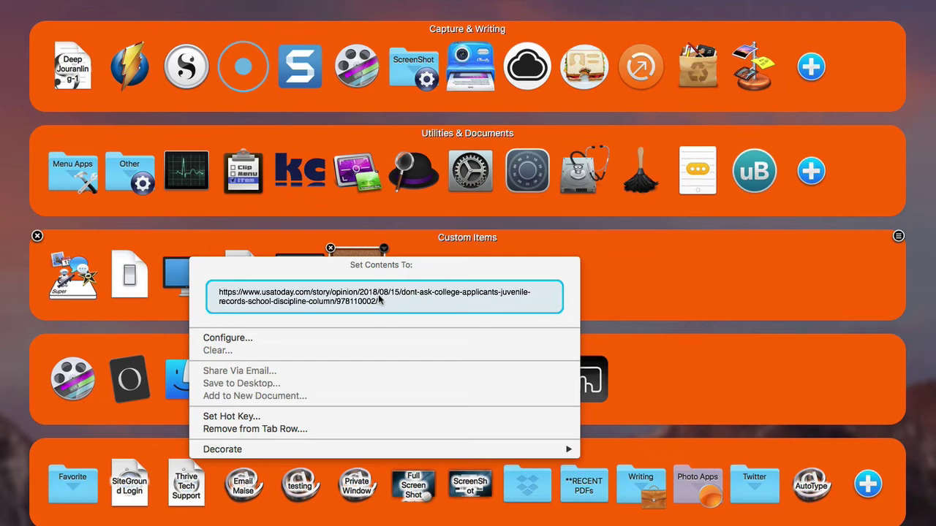
pyautogui.click(354, 339)
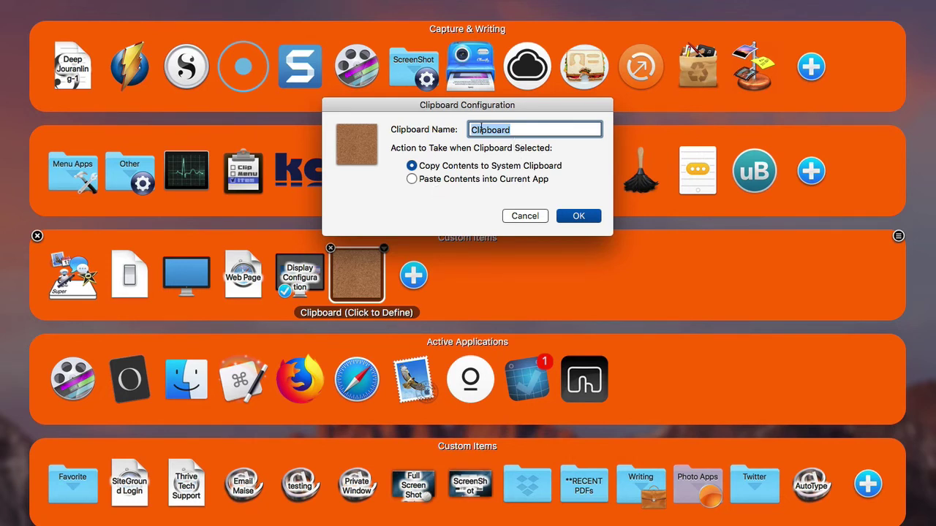
pyautogui.write('UR')
pyautogui.press('BackSpace')
pyautogui.write('SA ')
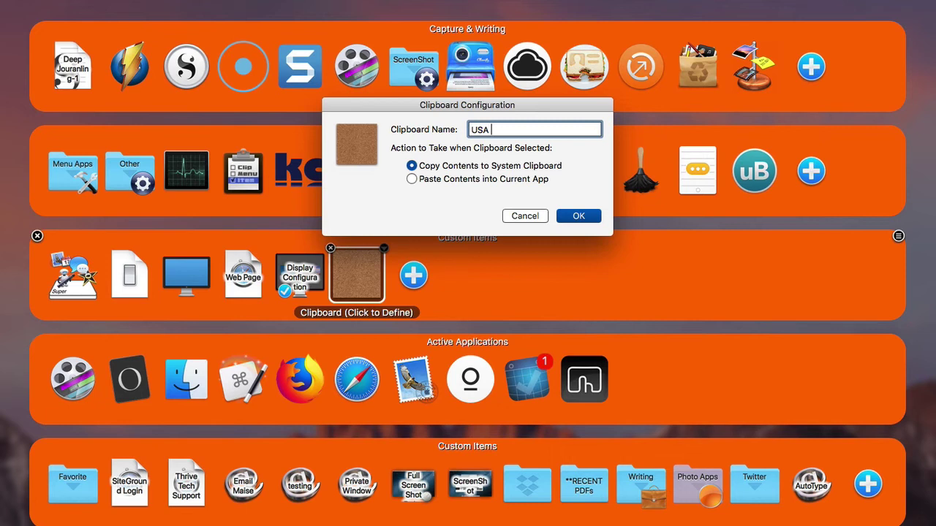
pyautogui.write('article.')
pyautogui.click(577, 217)
pyautogui.moveTo(354, 282)
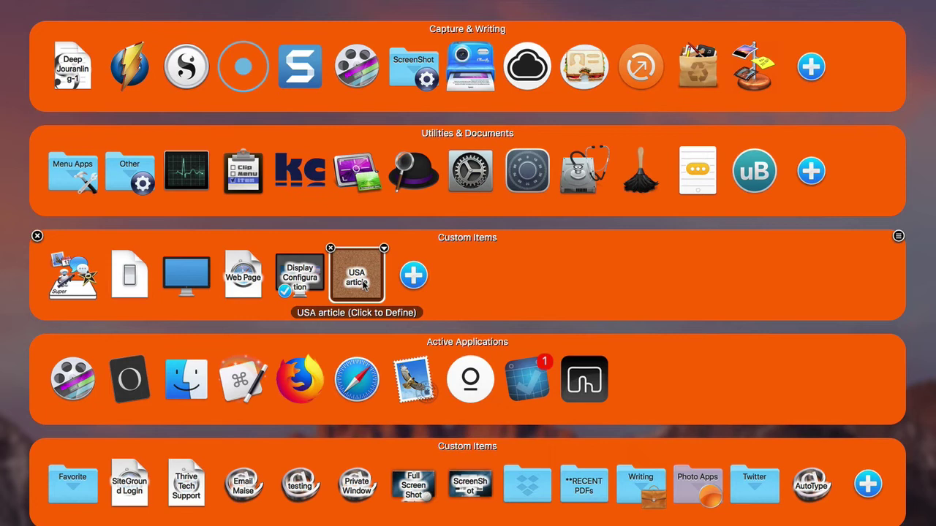
# Step: Add a Screen Shot item after the USA article clipboard and enter "Selection Screenshot" as the name in the screen shot configuration
pyautogui.click(414, 277)
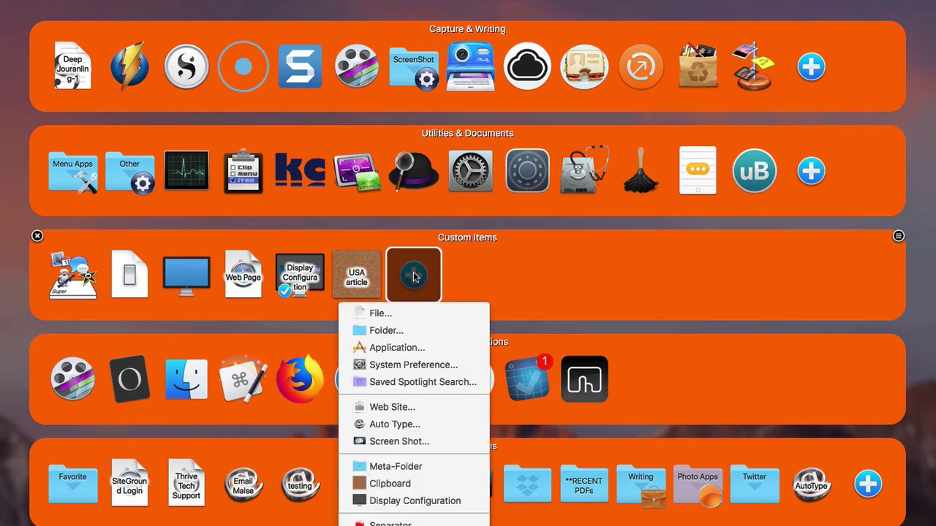
pyautogui.click(428, 440)
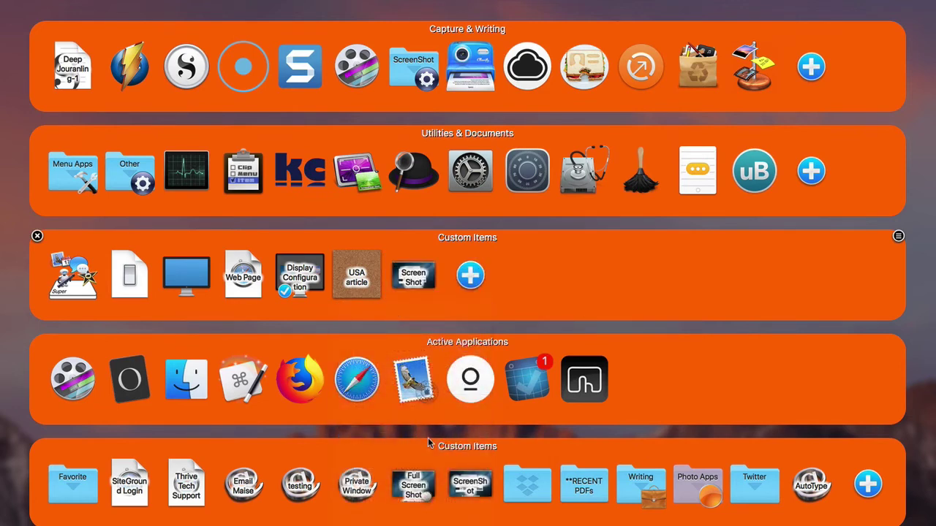
pyautogui.click(427, 275)
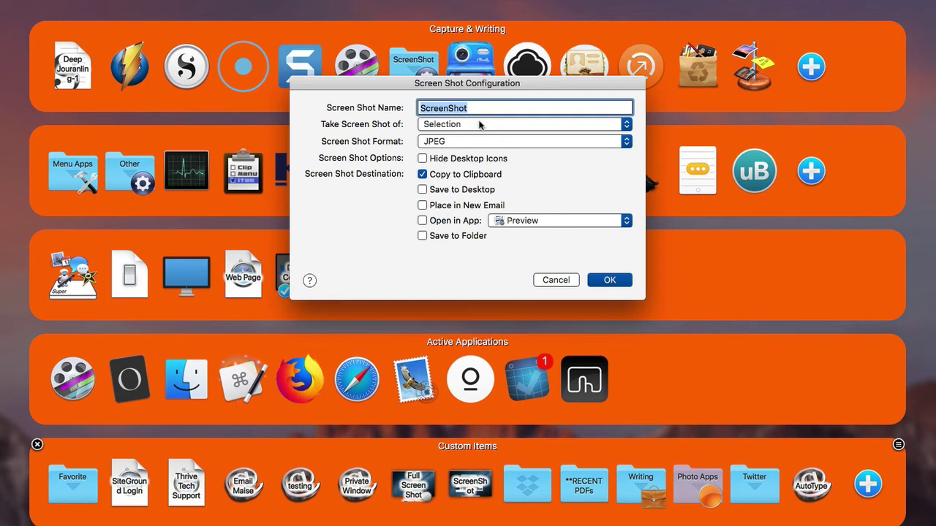
pyautogui.write('Selection')
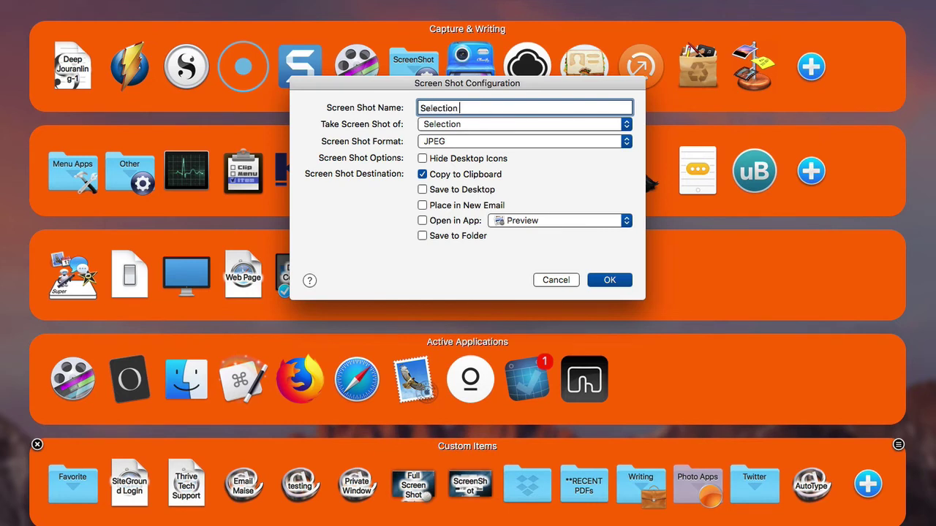
pyautogui.write(' Sel')
pyautogui.press('BackSpace')
pyautogui.press('BackSpace')
pyautogui.write('creenshot')
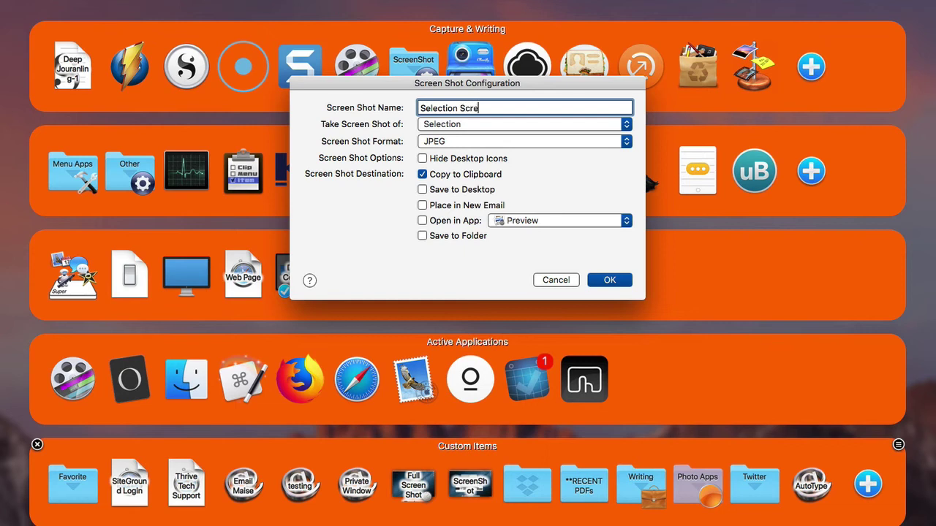